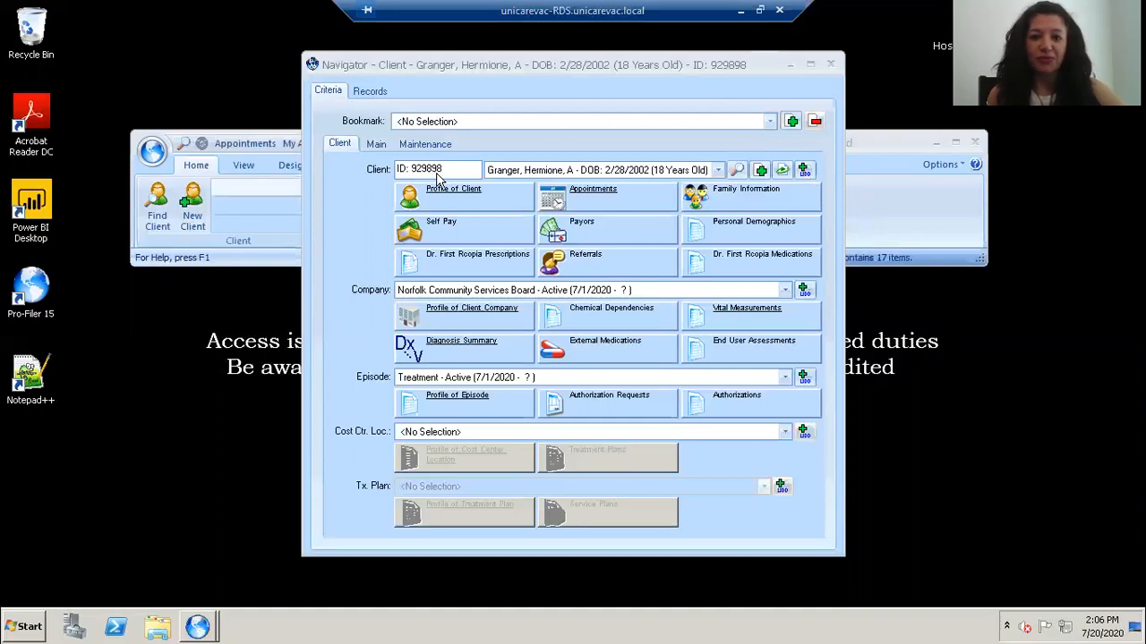
Add a new Columbia-Suicide Severity Rating Scale v1.0 form to the client's user defined data and open it
click(804, 170)
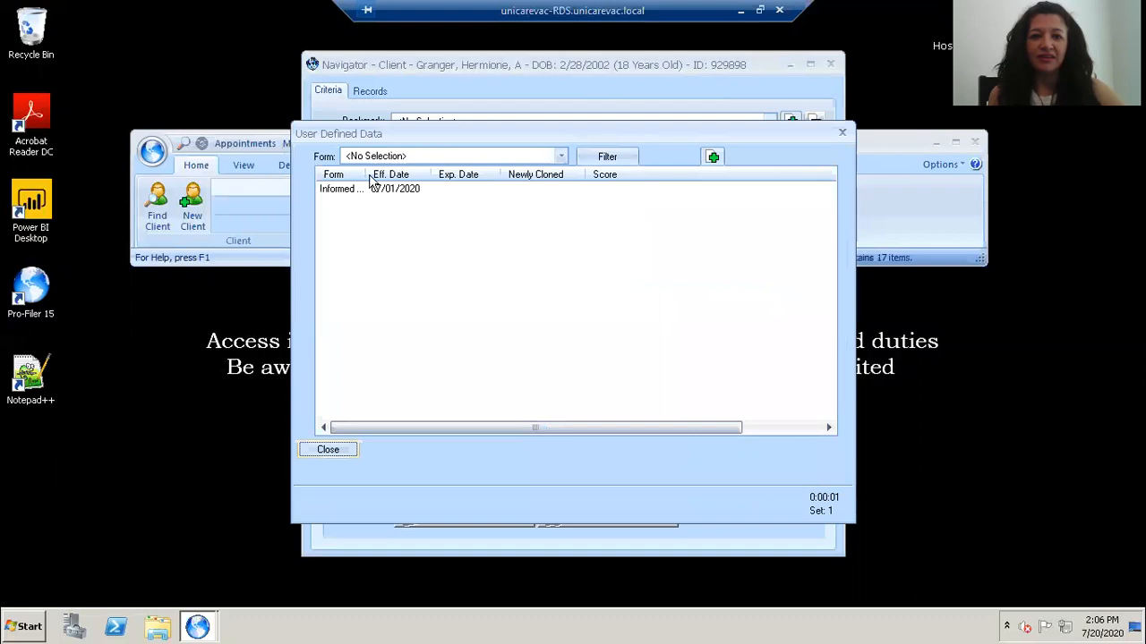
double_click(366, 173)
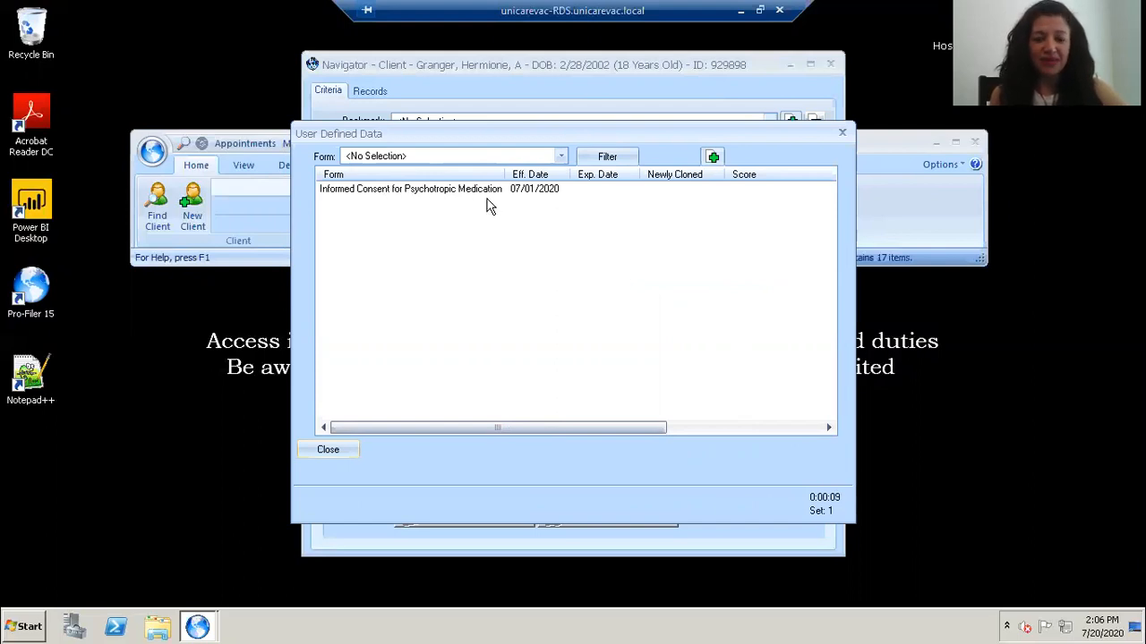
click(713, 158)
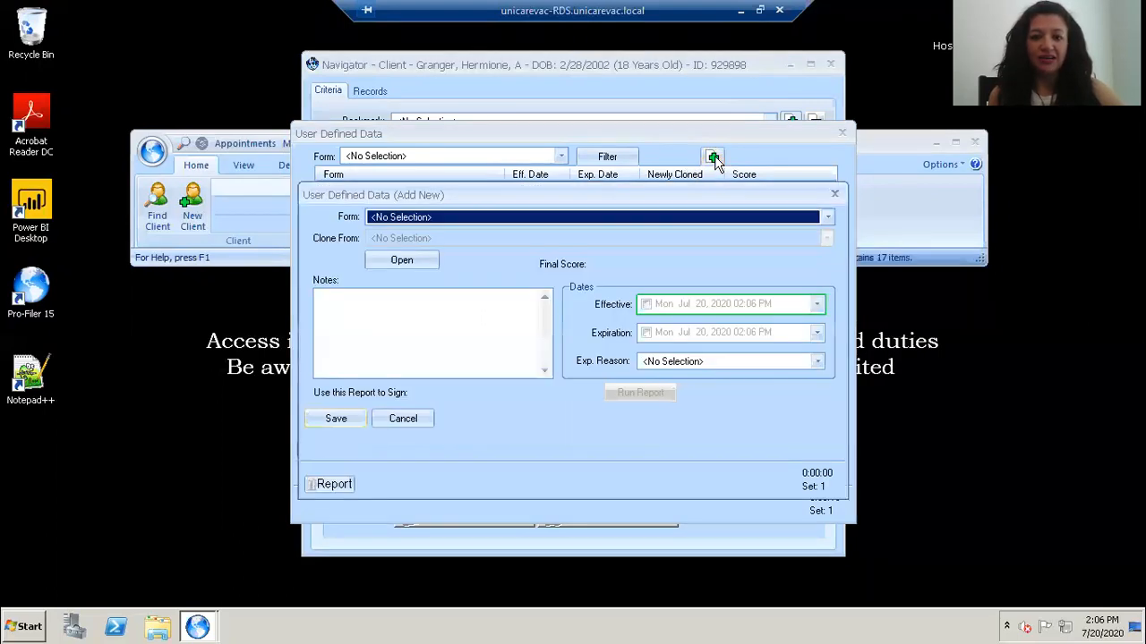
click(827, 218)
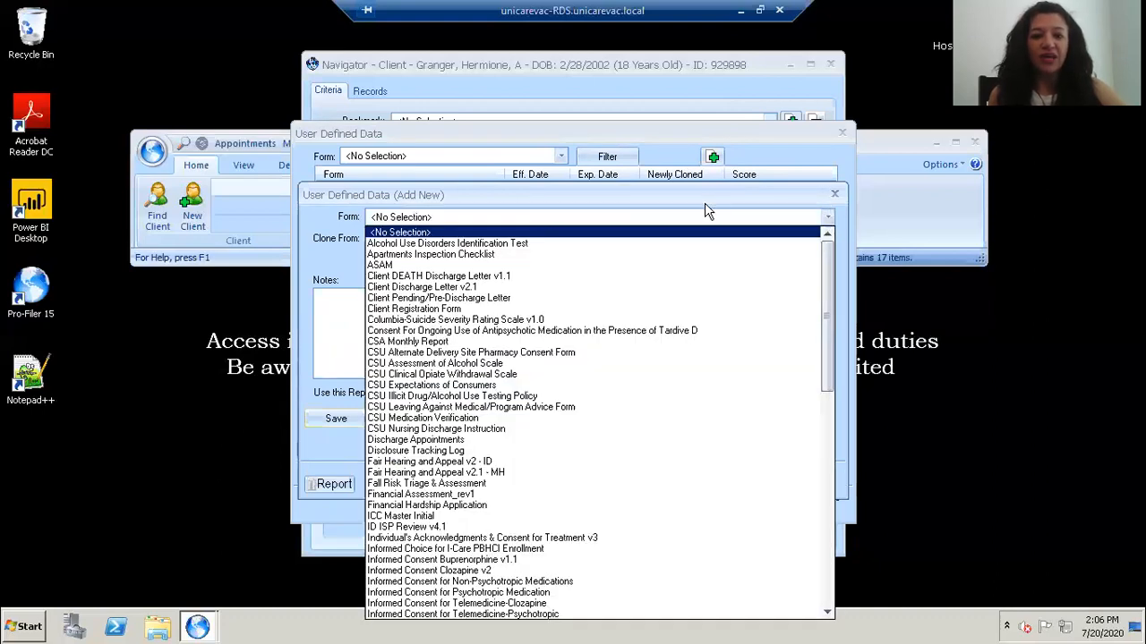
click(502, 323)
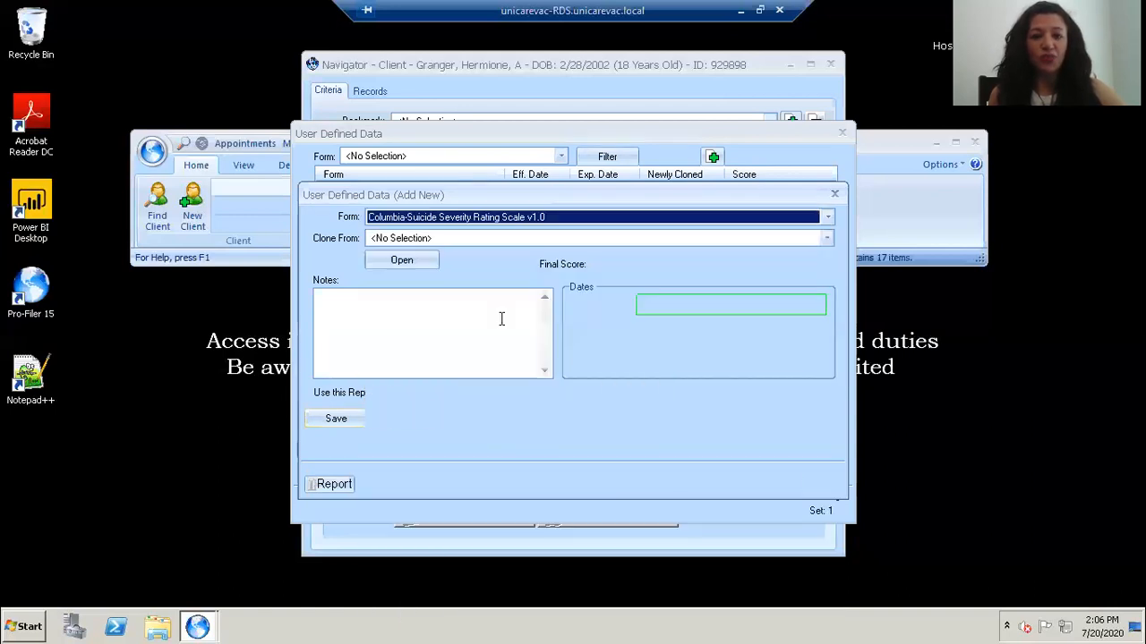
click(407, 259)
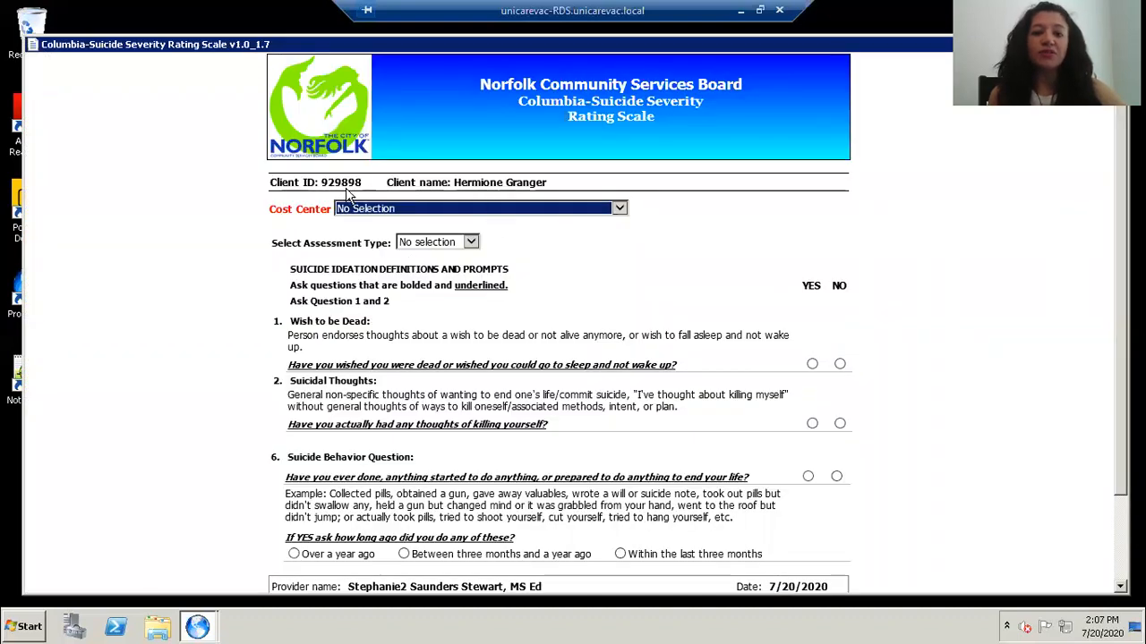
Set the form's cost center to ICARE and the assessment type to Past month
click(481, 207)
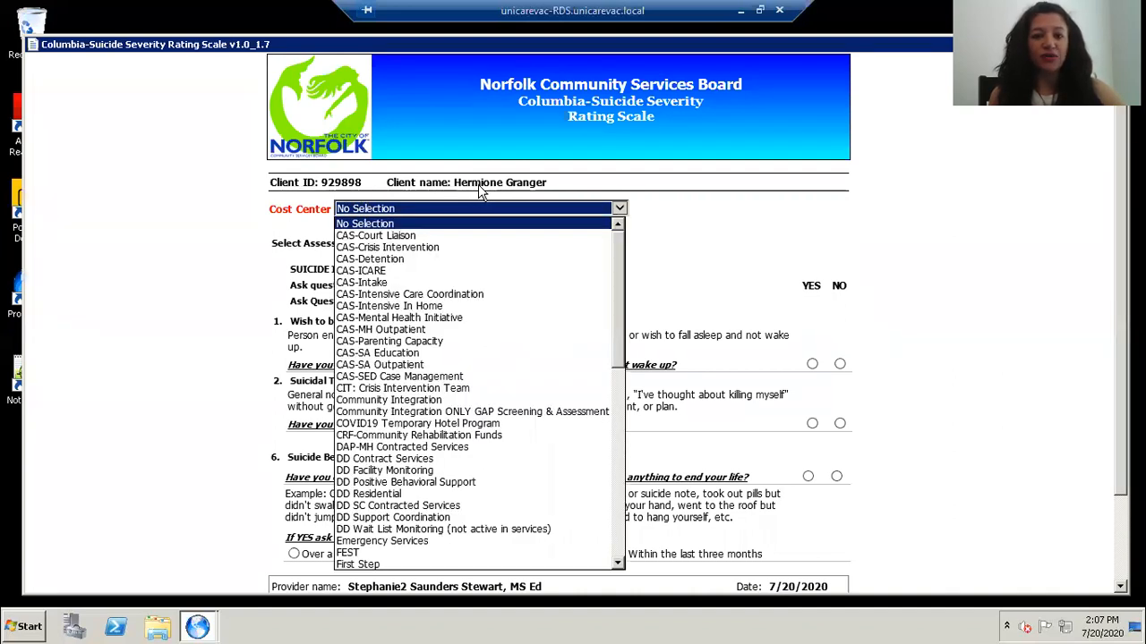
scroll(628, 291, down, 3)
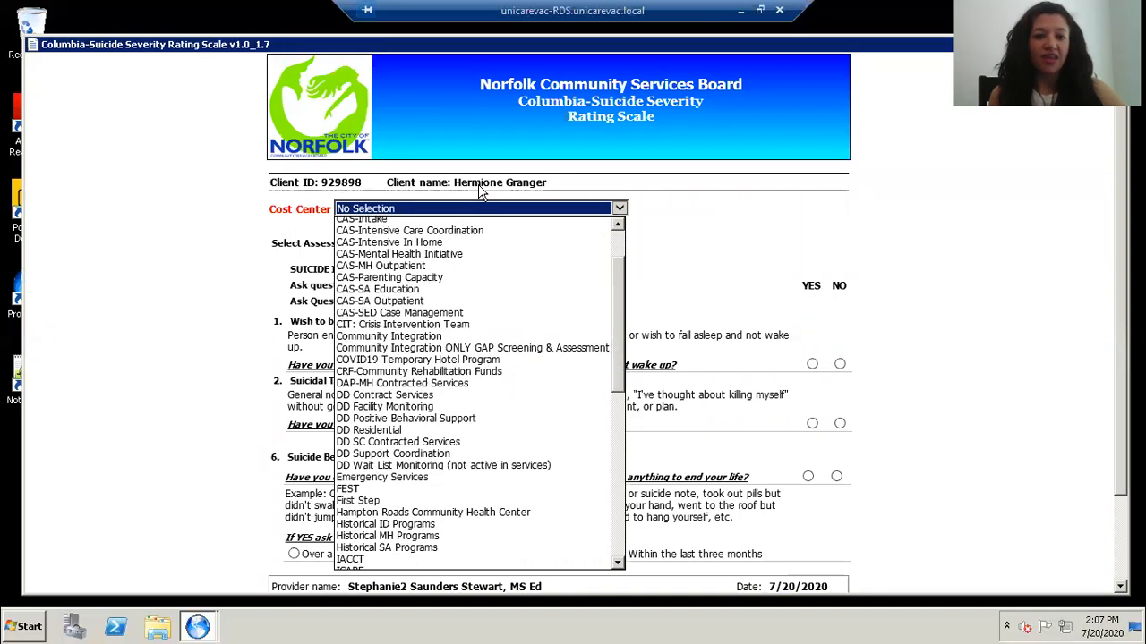
scroll(627, 300, down, 2)
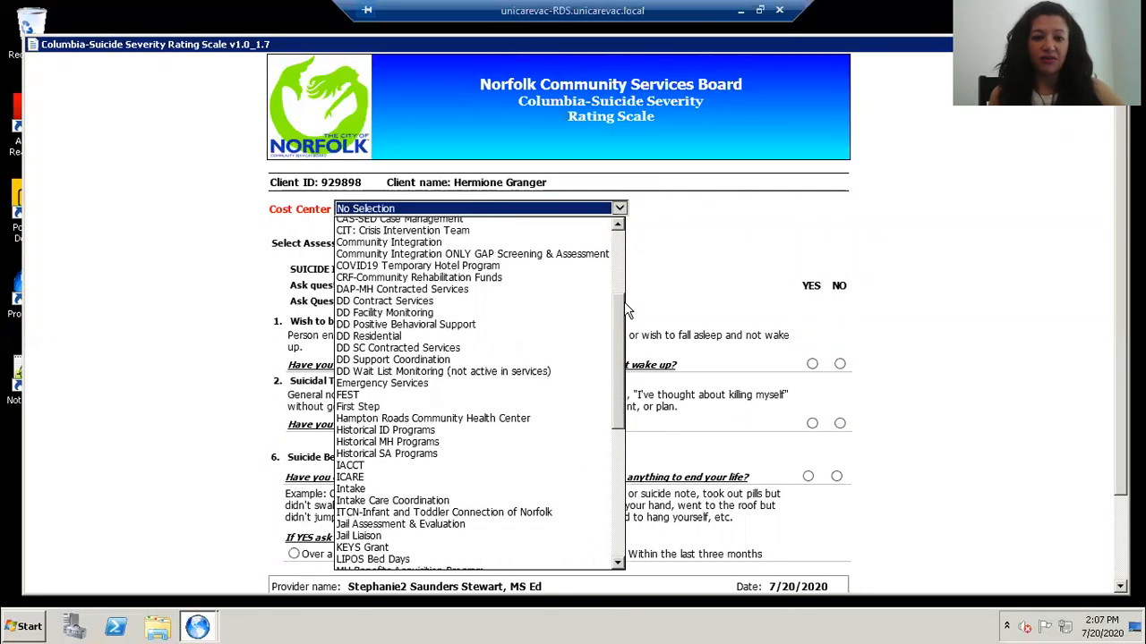
drag(623, 302, 619, 331)
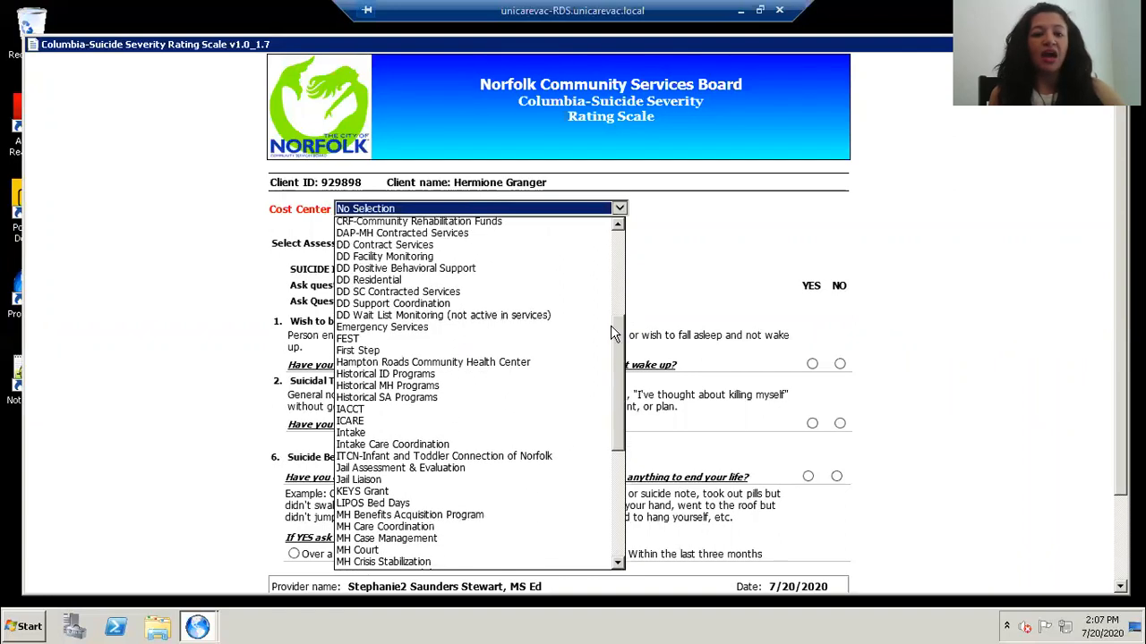
click(377, 424)
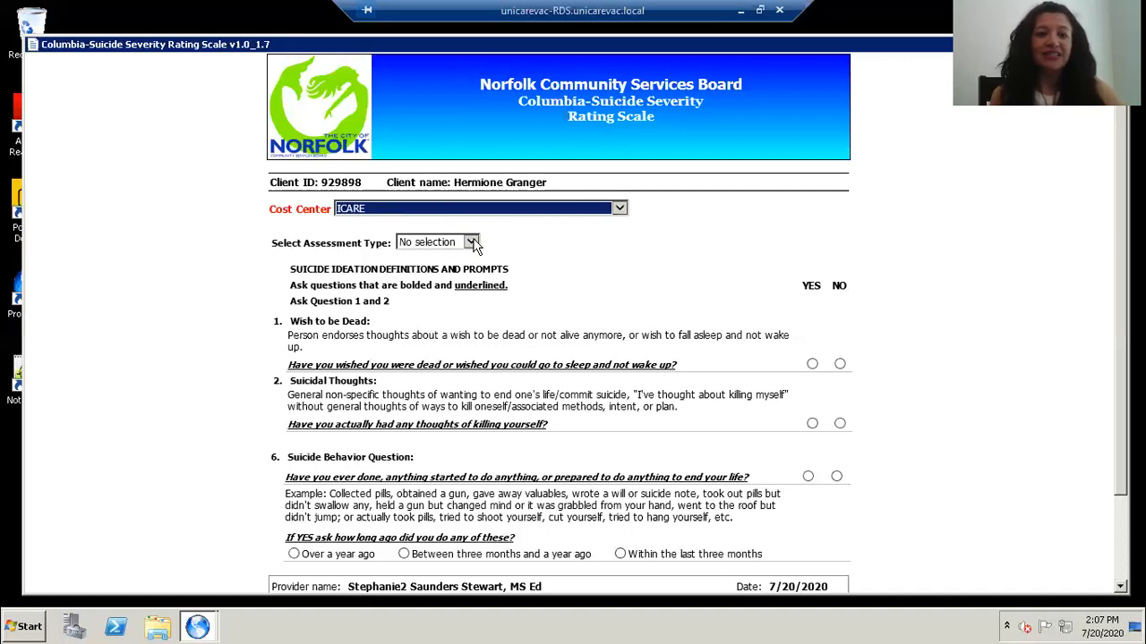
click(471, 244)
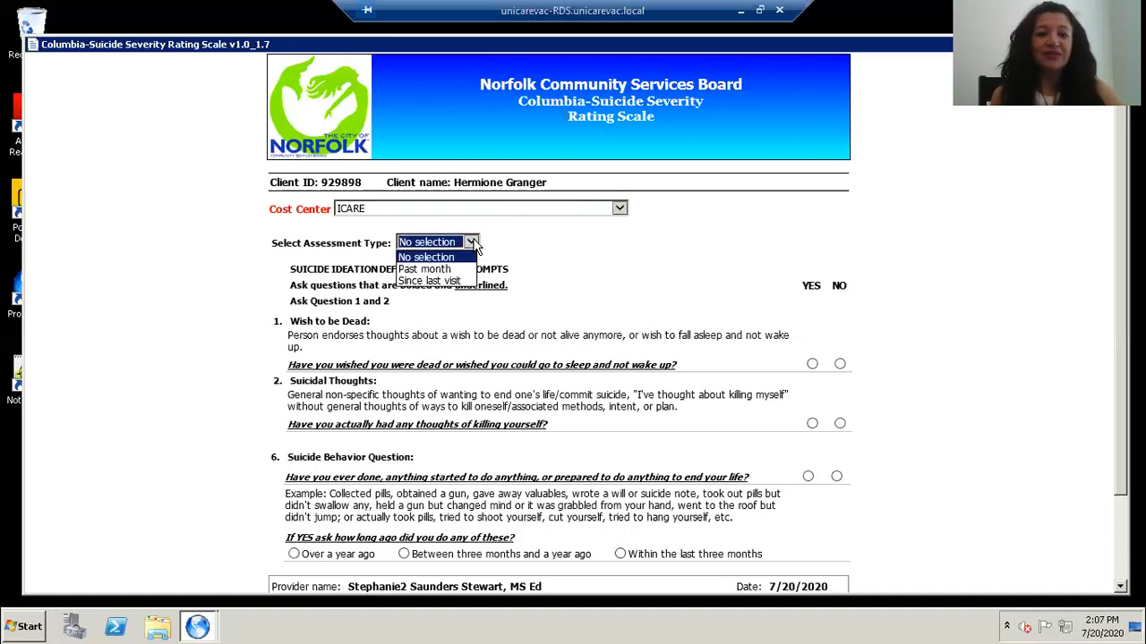
click(427, 270)
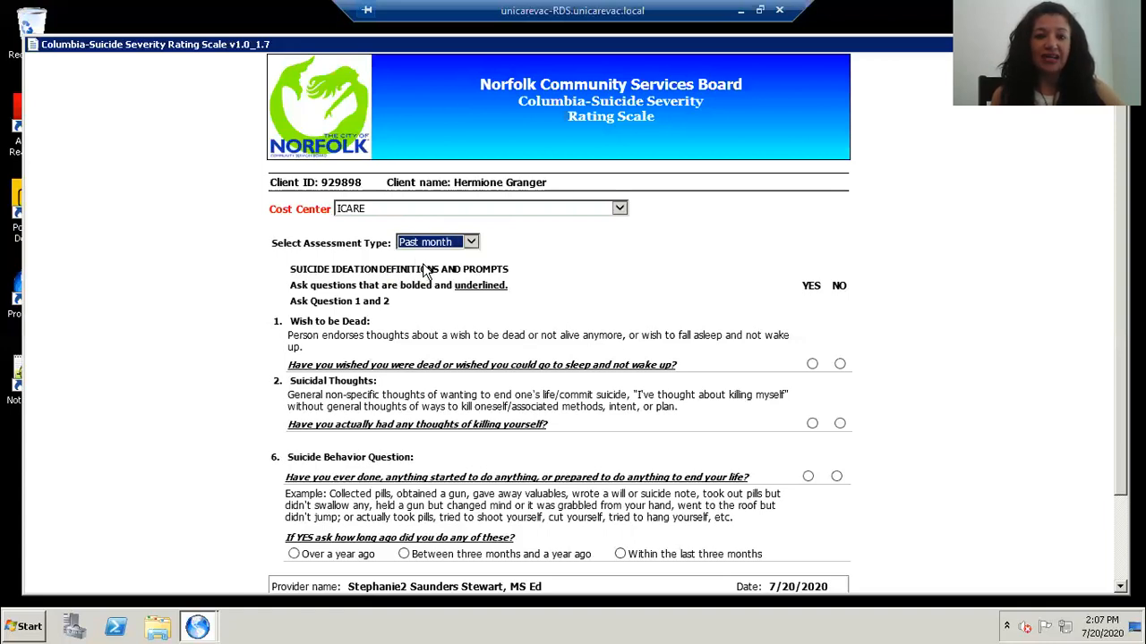
Answer Yes to question 1, Wish to be Dead, and to question 2, Suicidal Thoughts
drag(1120, 310, 1125, 371)
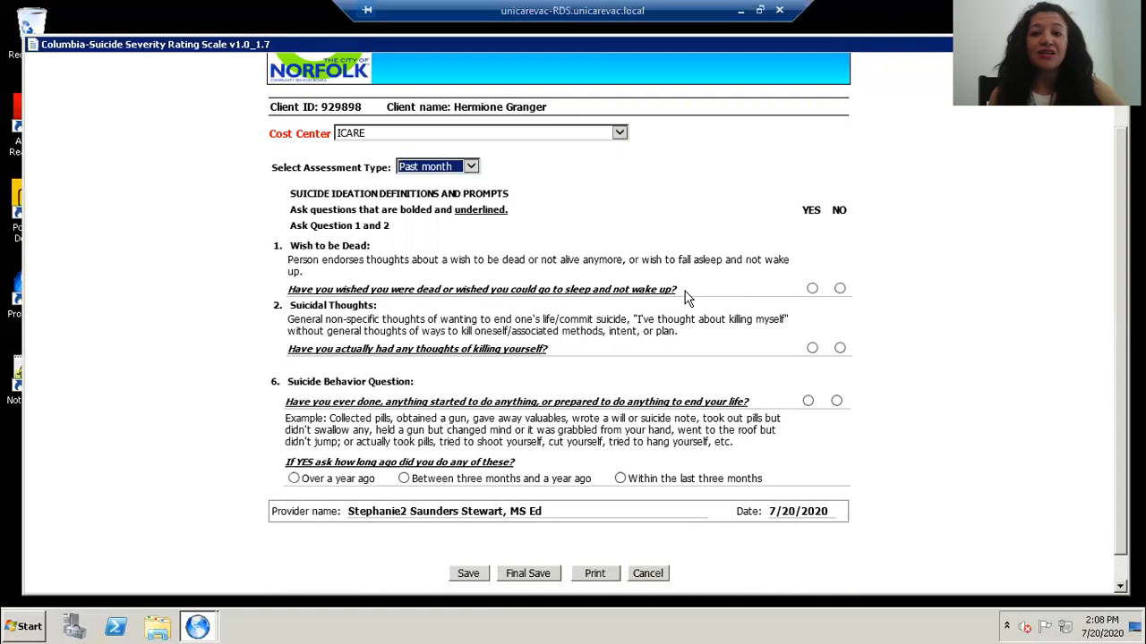
click(812, 289)
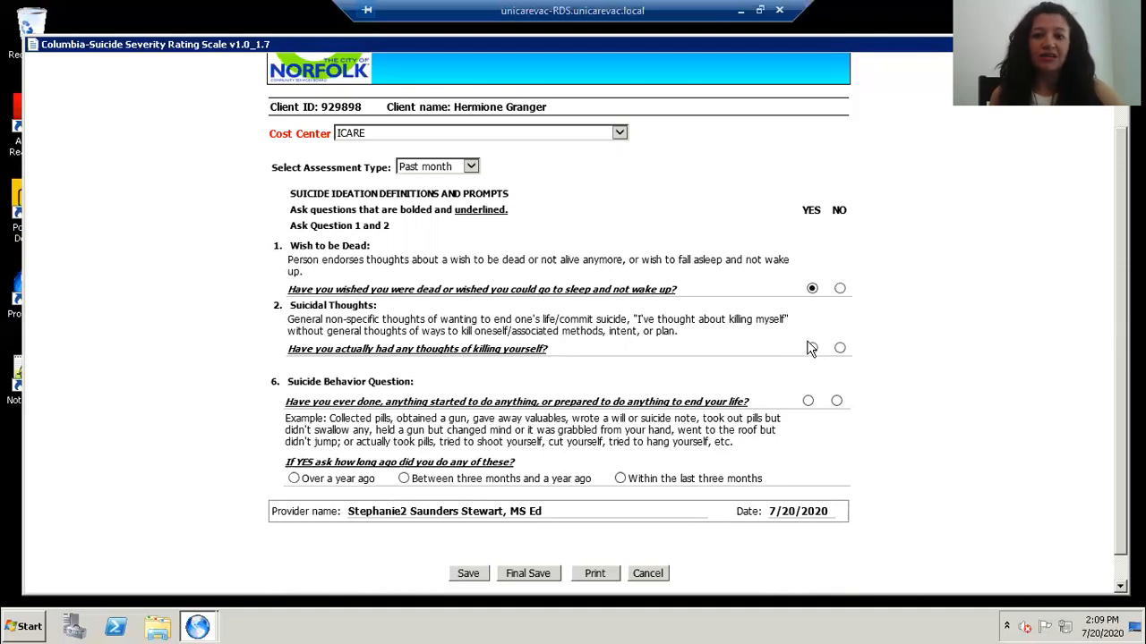
click(811, 349)
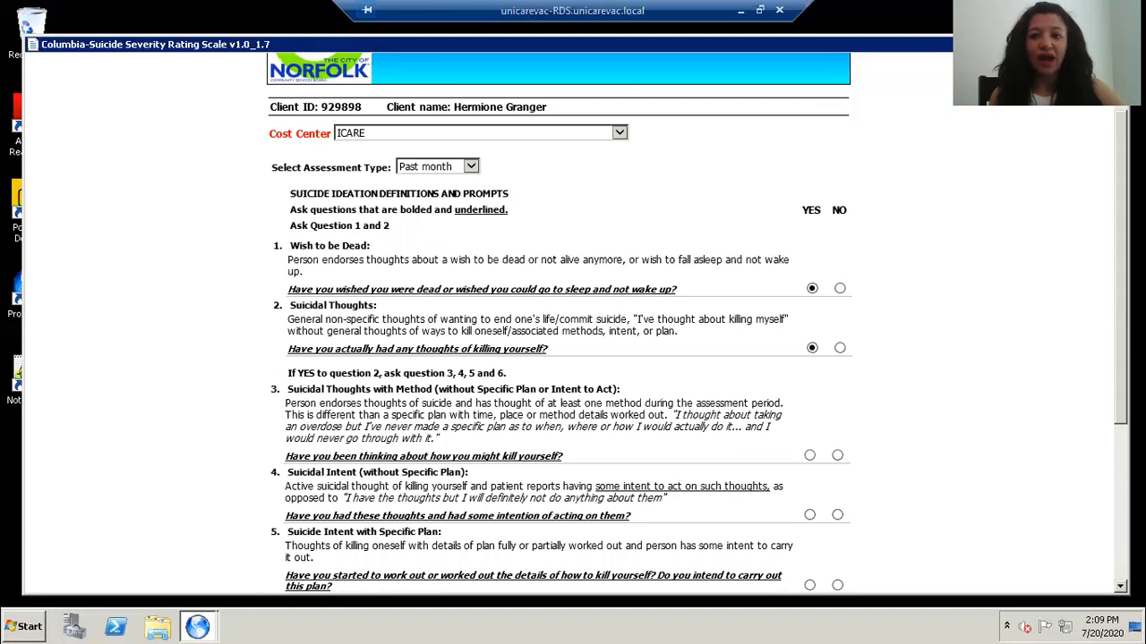
scroll(459, 295, down, 2)
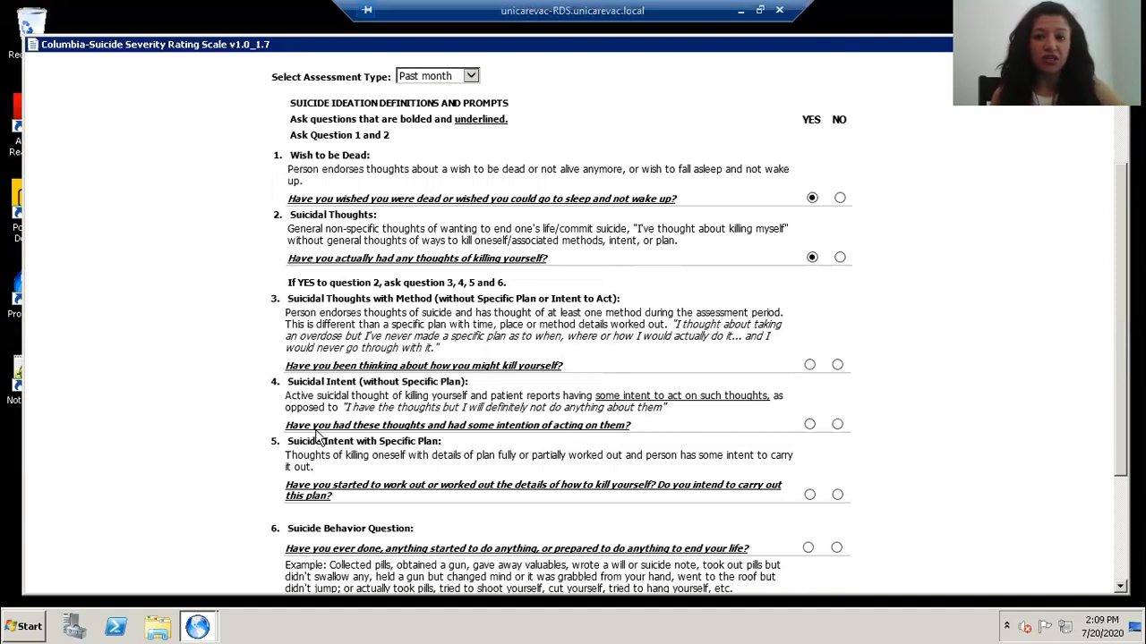
Change the answer to question 2, Suicidal Thoughts, to No and answer No to question 6, Suicide Behavior Question
click(840, 258)
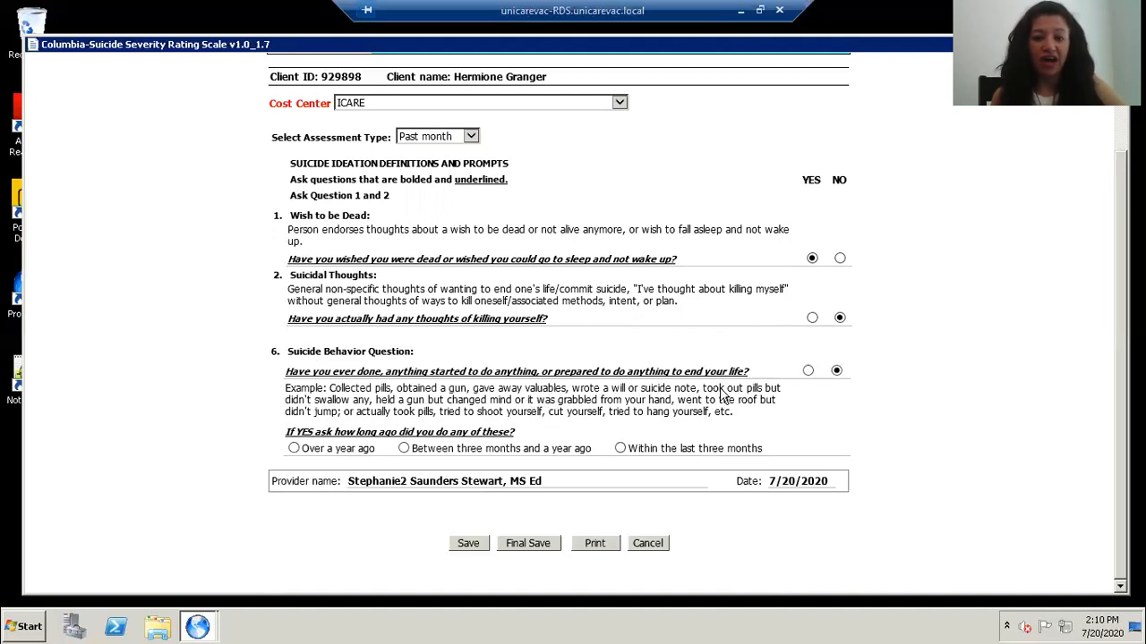
click(808, 373)
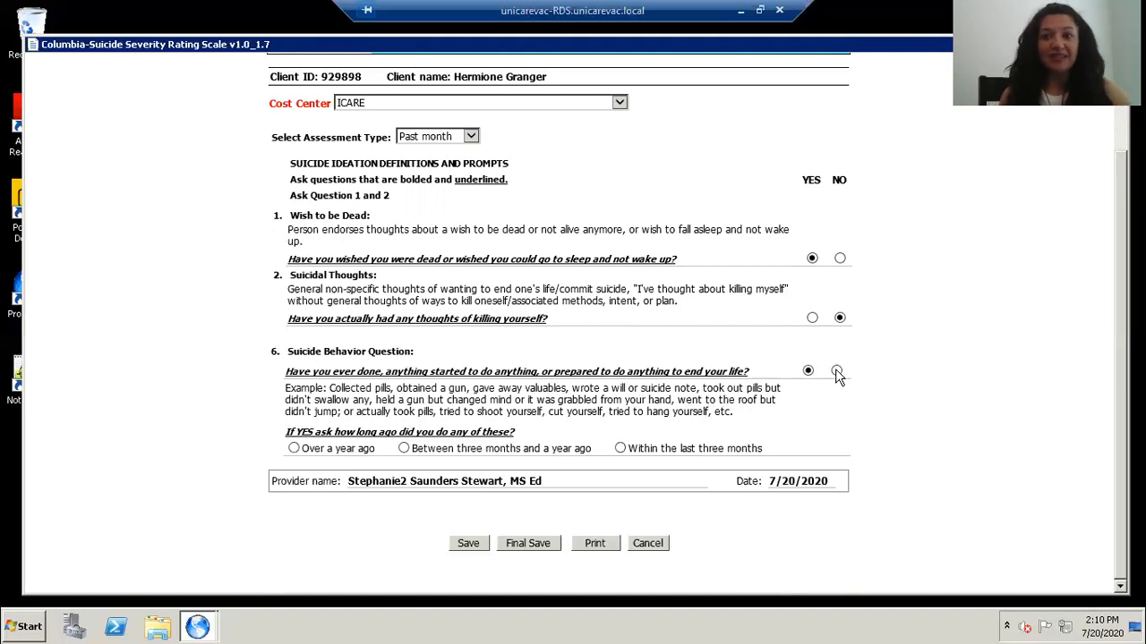
click(837, 372)
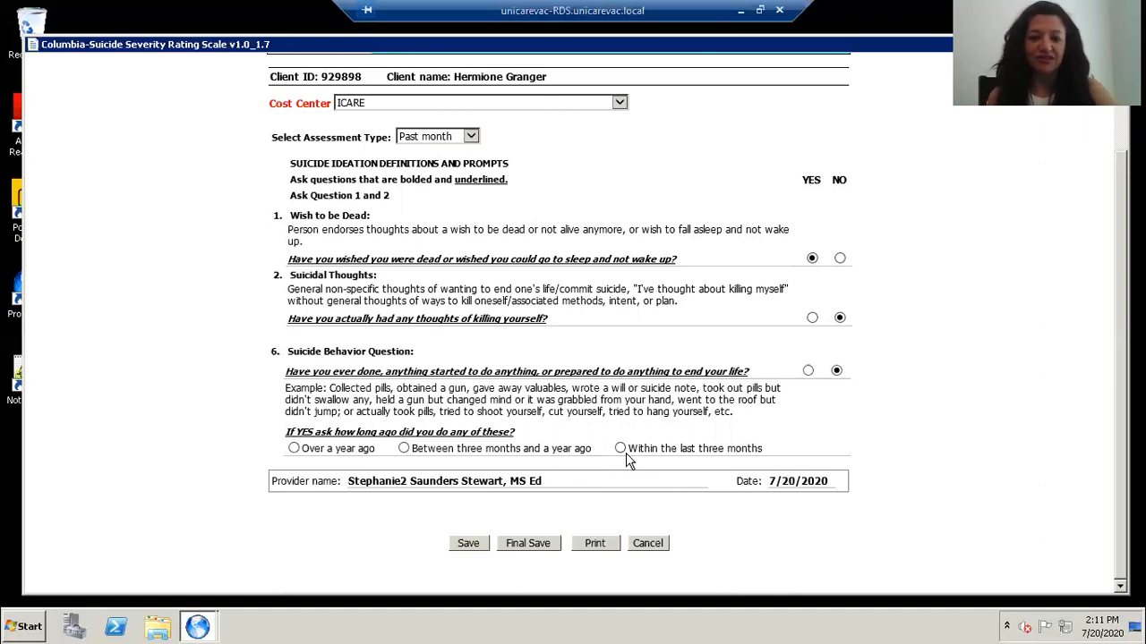
Final save the rating scale, enable its effective date of Jul 20, 2020 02:06 PM, and save the record
click(519, 542)
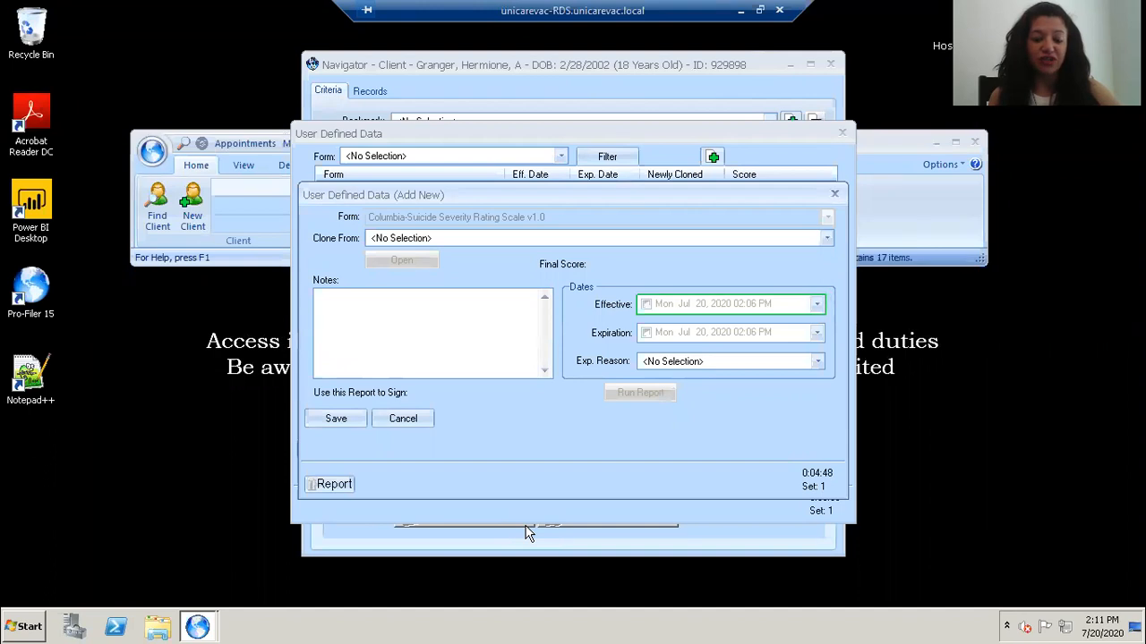
click(646, 305)
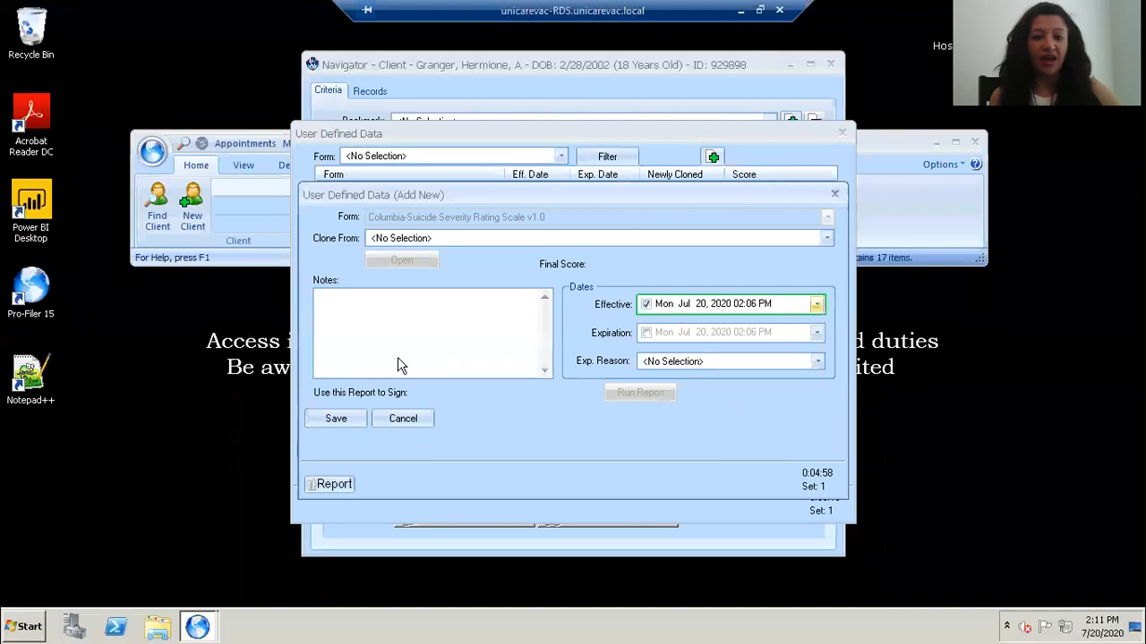
click(325, 426)
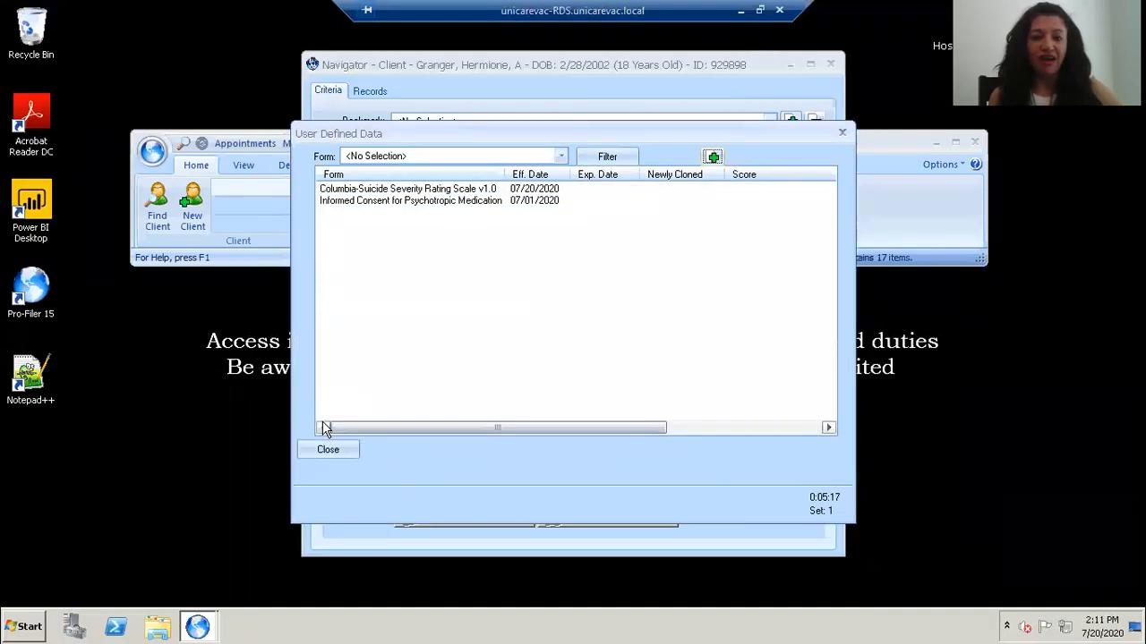
Reopen the saved Columbia-Suicide Severity Rating Scale to review its answers, then close the form, its record and the user defined data list
double_click(414, 195)
click(409, 261)
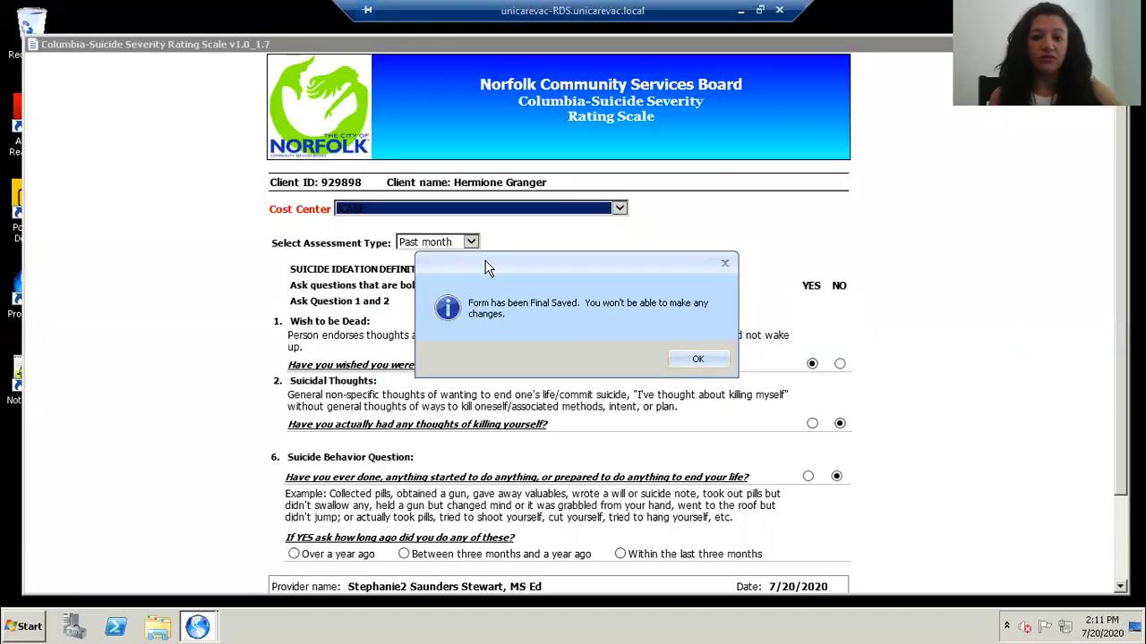
click(697, 360)
scroll(1054, 519, down, 3)
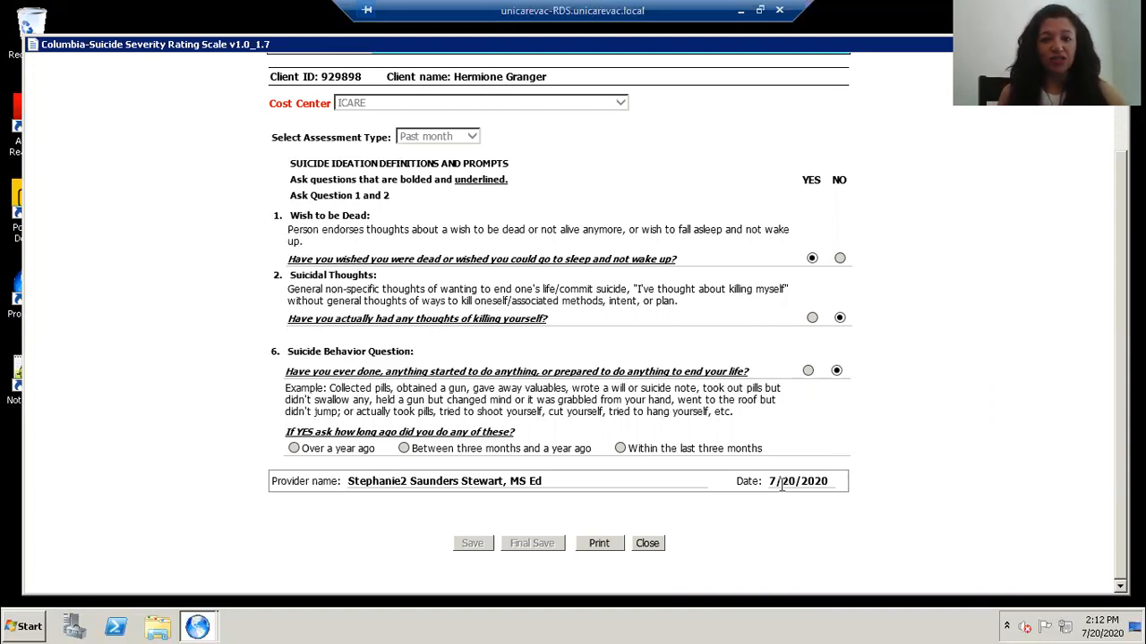
click(649, 543)
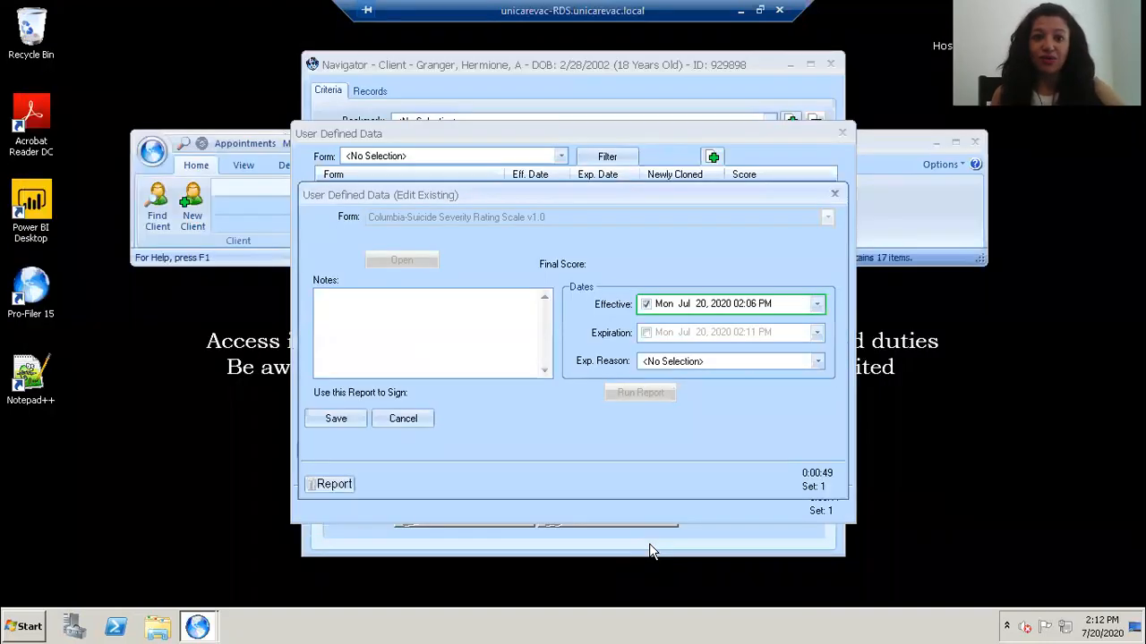
click(338, 420)
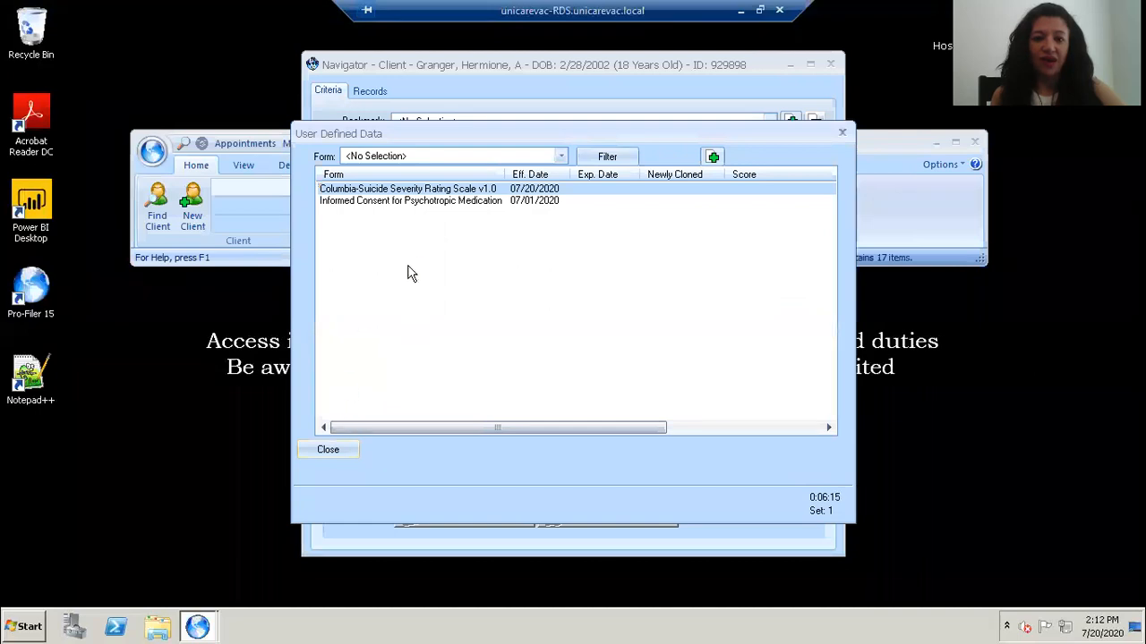
click(328, 450)
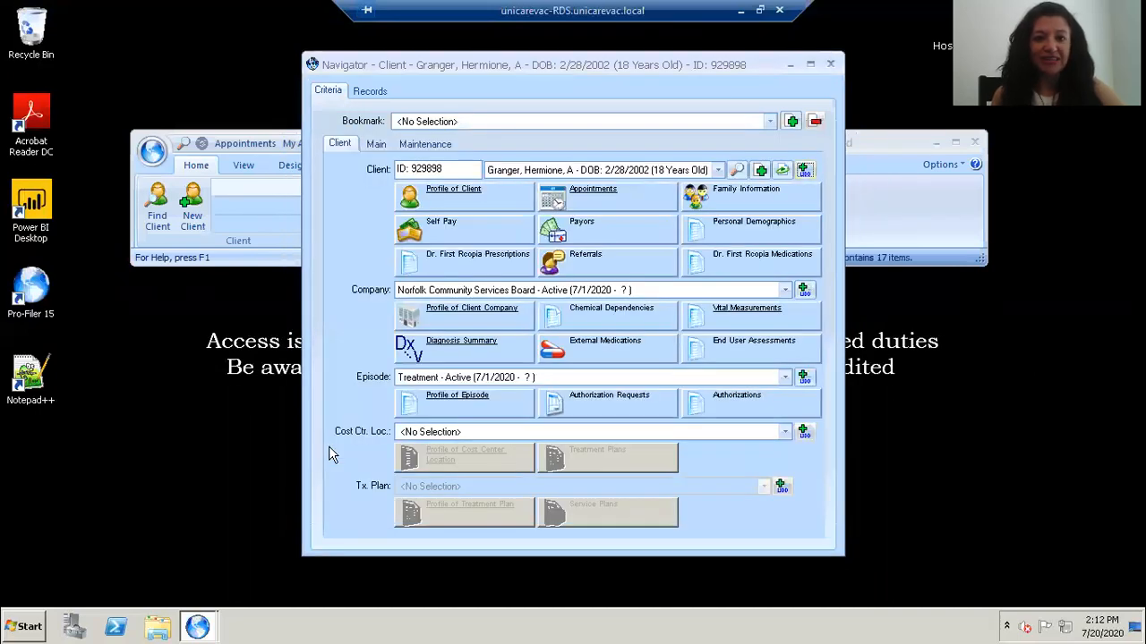